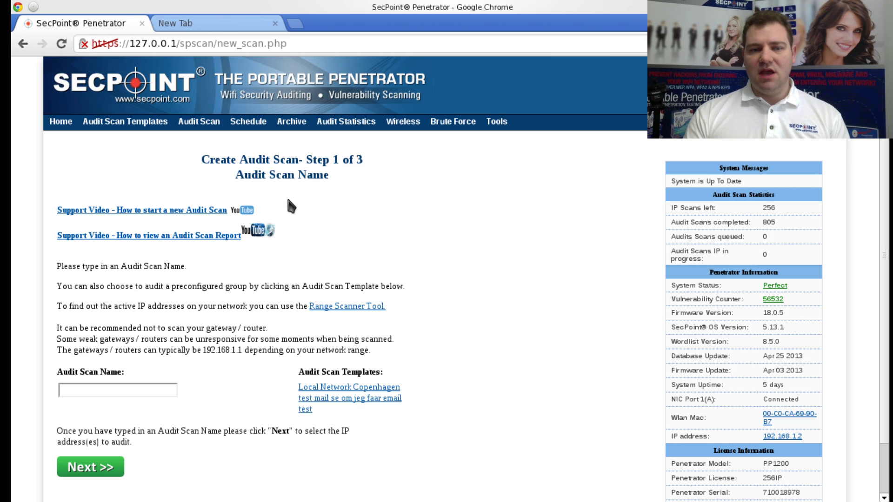
Step: Name the new audit scan "Preproduction server" and continue to the target selection
mouse_move(200, 125)
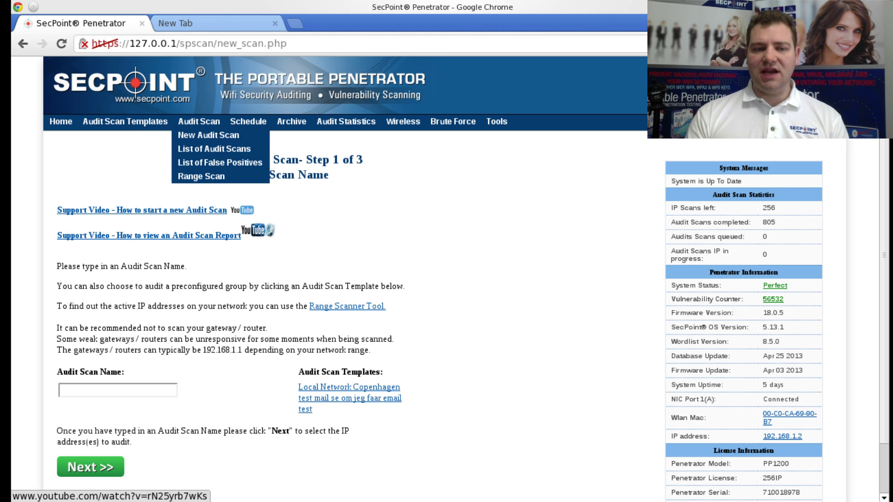
left_click(144, 393)
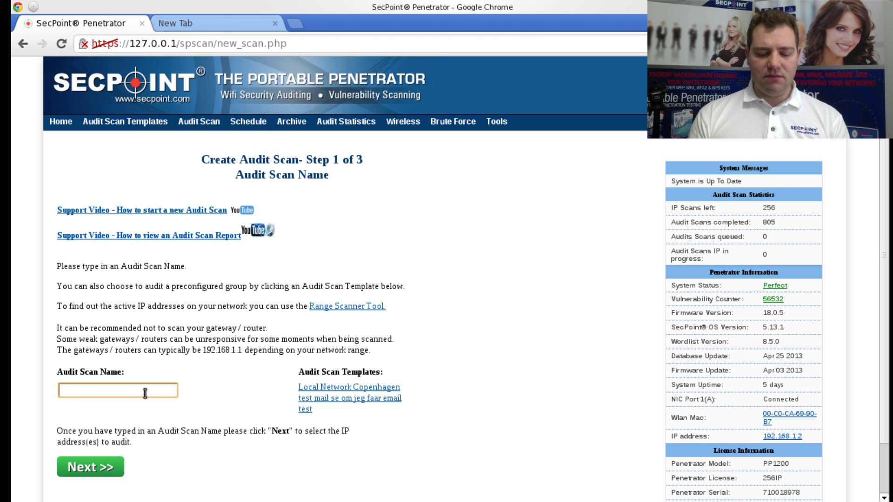
type("pre")
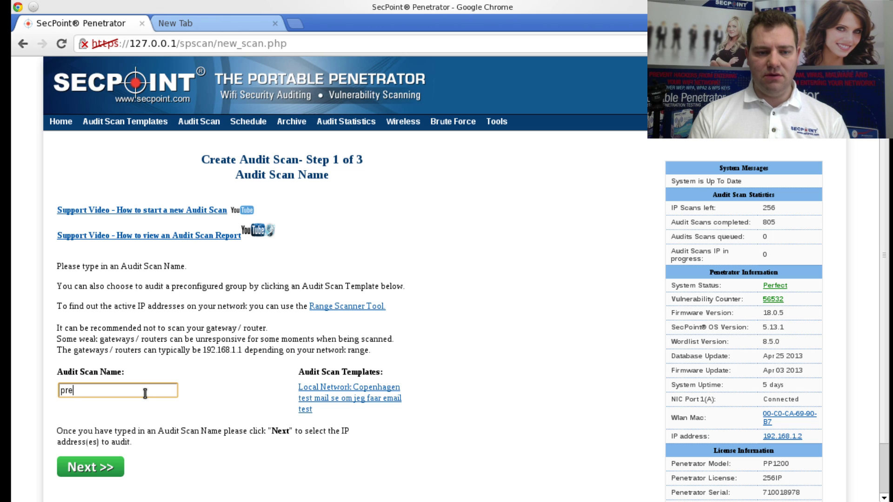
type("production server")
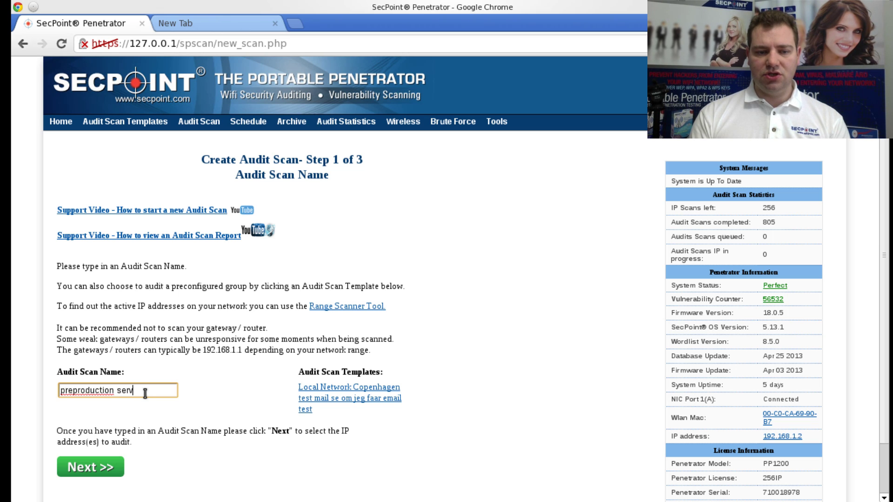
key("Left")
key("Left")
key("Left")
key("Left")
key("Left")
key("Left")
key("Left")
key("Left")
key("Left")
key("Left")
key("Left")
key("BackSpace")
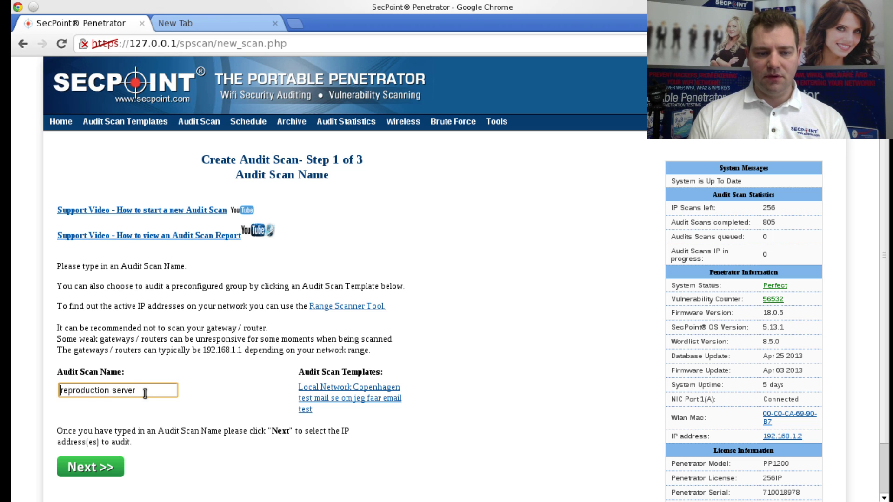
type("P")
left_click(115, 472)
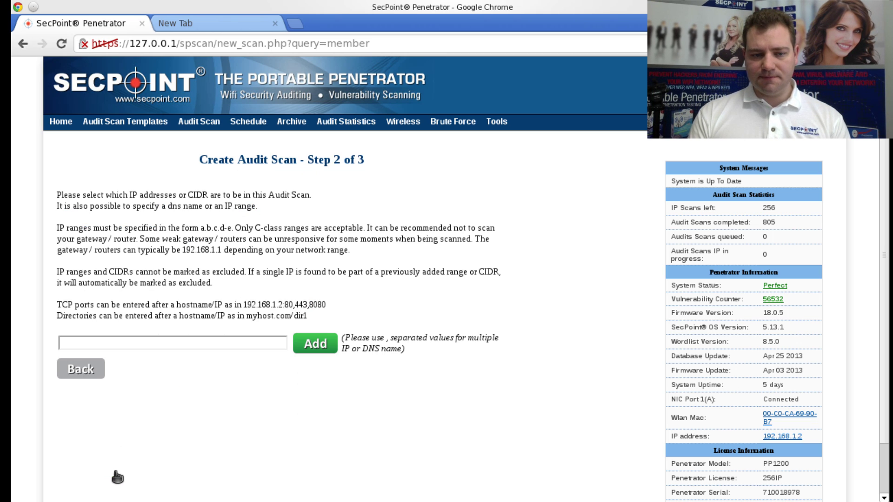
Step: Add the IP address 192.168.1.10 as a target of the audit scan
left_click(186, 345)
type("192.168")
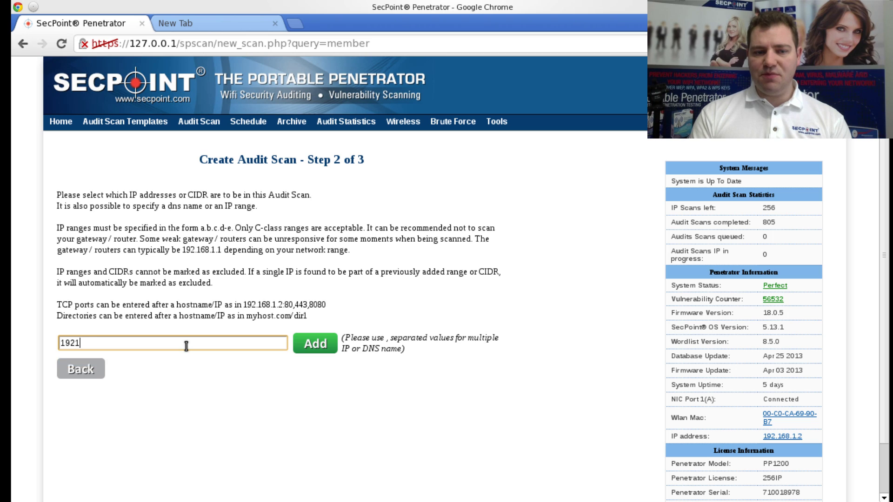
key("BackSpace")
key("BackSpace")
key("BackSpace")
type(".168.1.10")
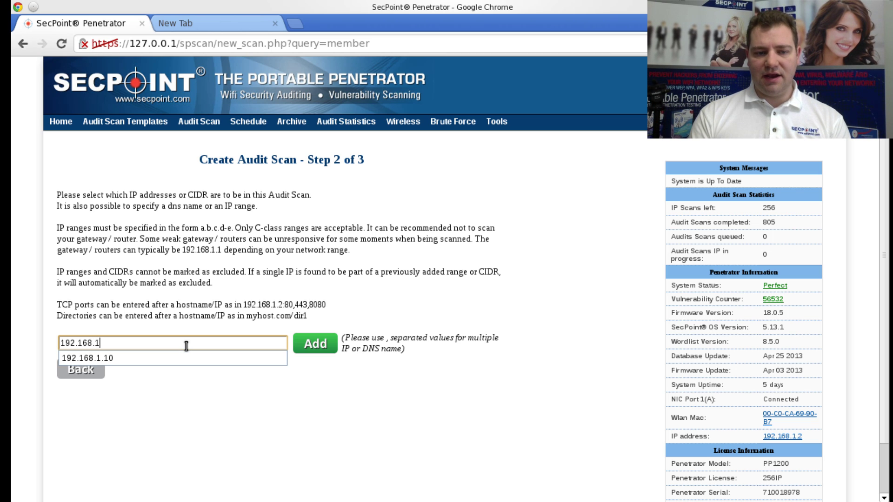
left_click(305, 346)
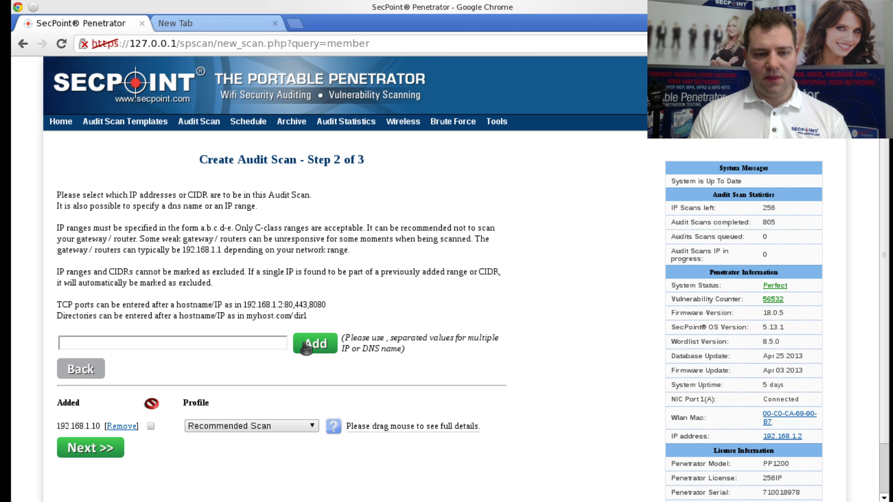
Step: Review the available scan profiles for 192.168.1.10 and the full details of the Recommended Scan profile
scroll(319, 425, "down", 3)
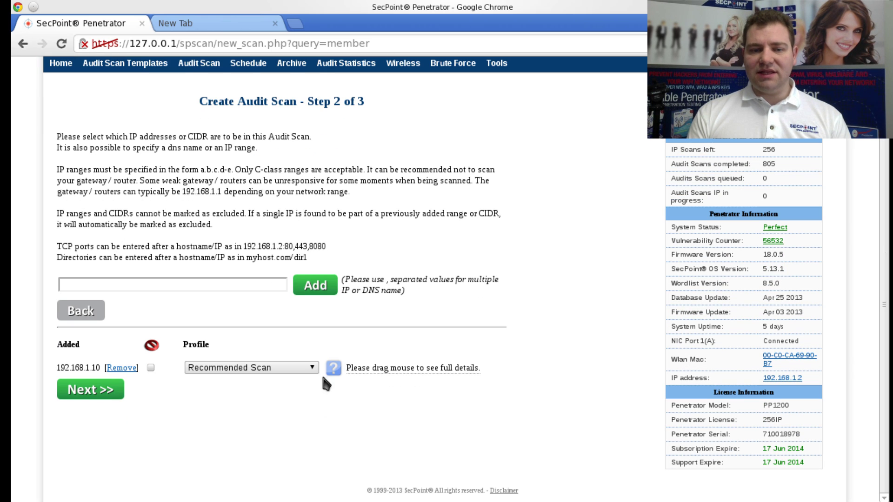
left_click(319, 368)
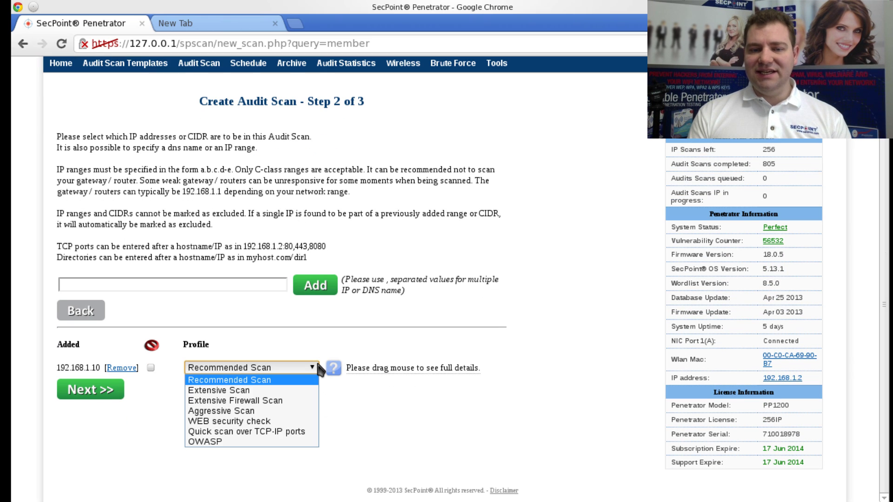
left_click(339, 346)
mouse_move(334, 368)
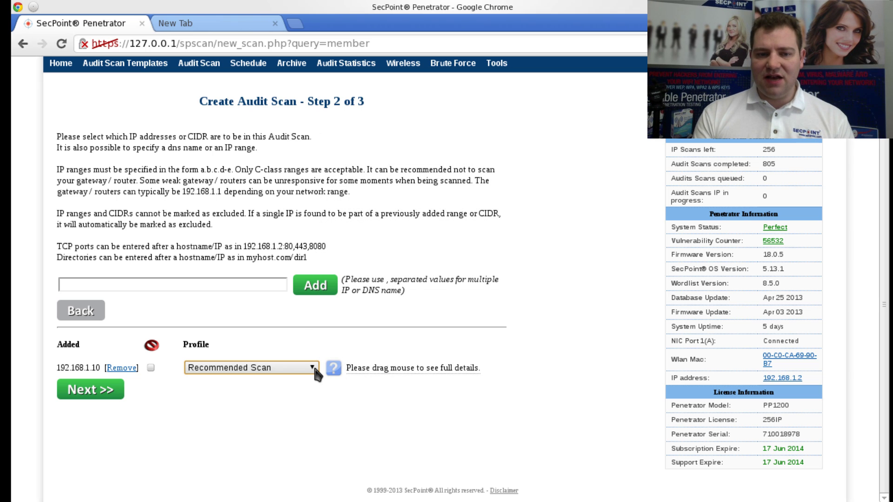
Step: Set the scan profile of 192.168.1.10 to Extensive Scan and view its full details
left_click(314, 366)
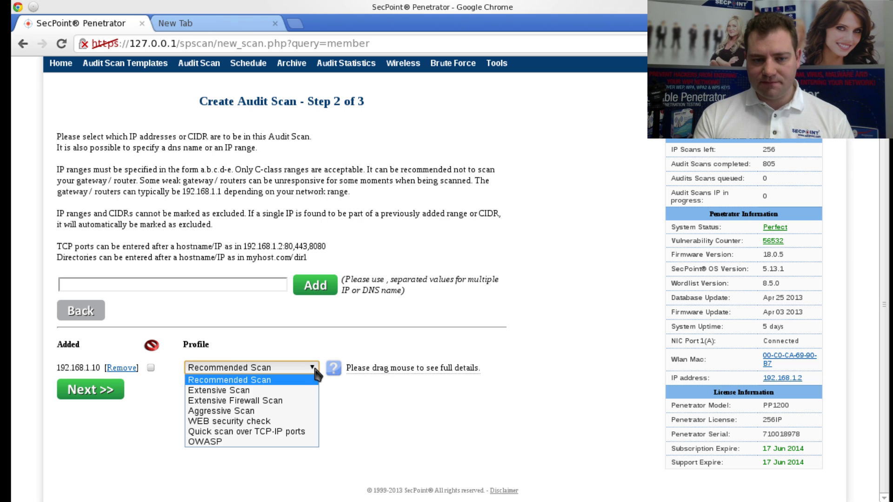
left_click(262, 391)
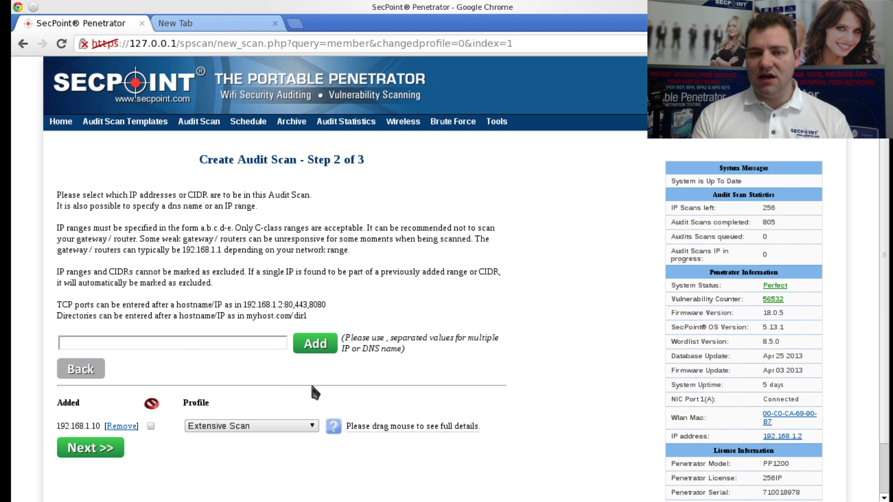
mouse_move(333, 426)
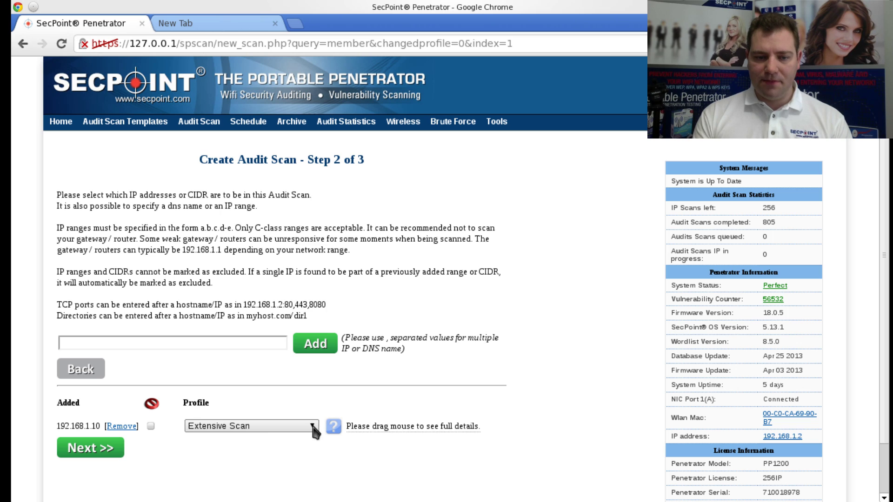
Step: Switch the target's scan profile to Extensive Firewall Scan and view its full details
left_click(311, 425)
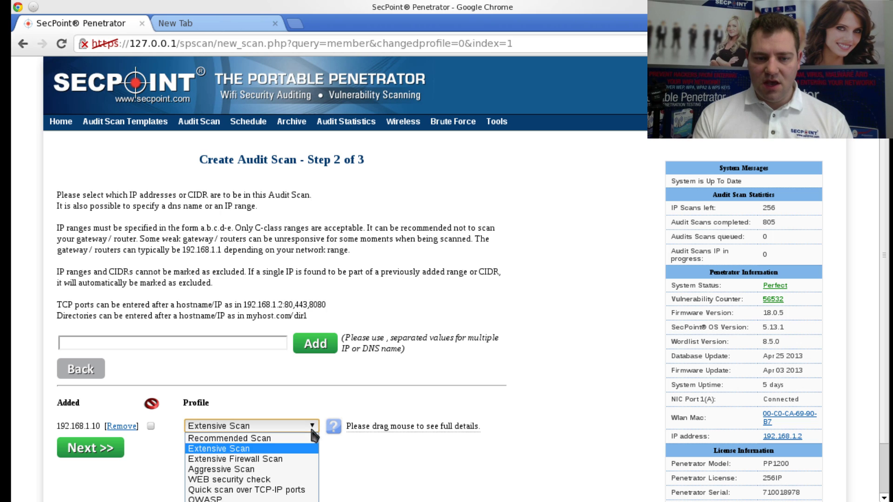
left_click(310, 459)
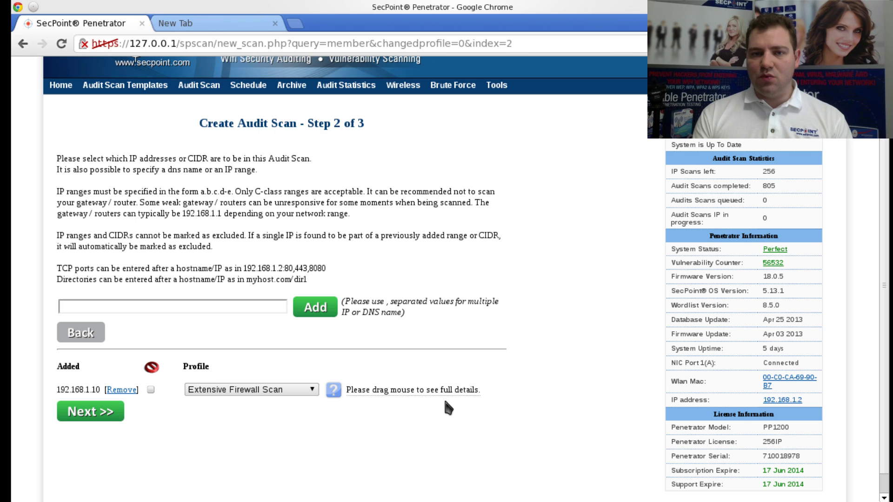
mouse_move(338, 397)
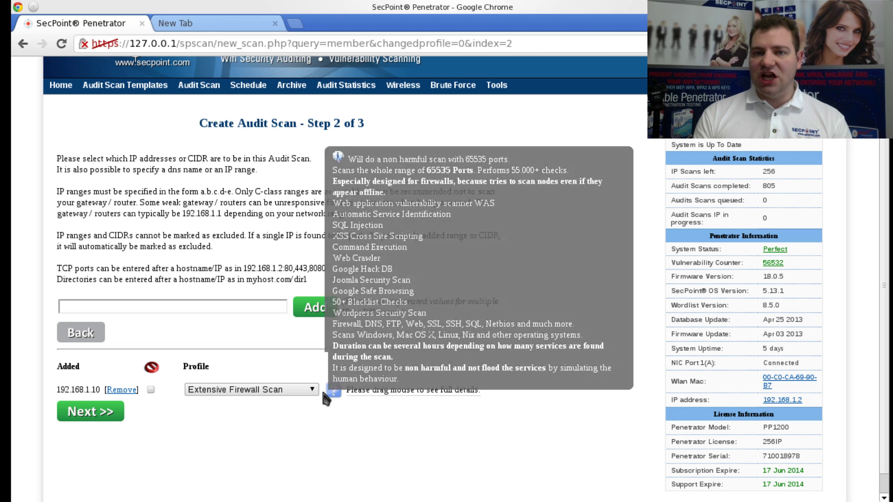
Step: Switch the target's scan profile to Aggressive Scan and view its full details
left_click(316, 393)
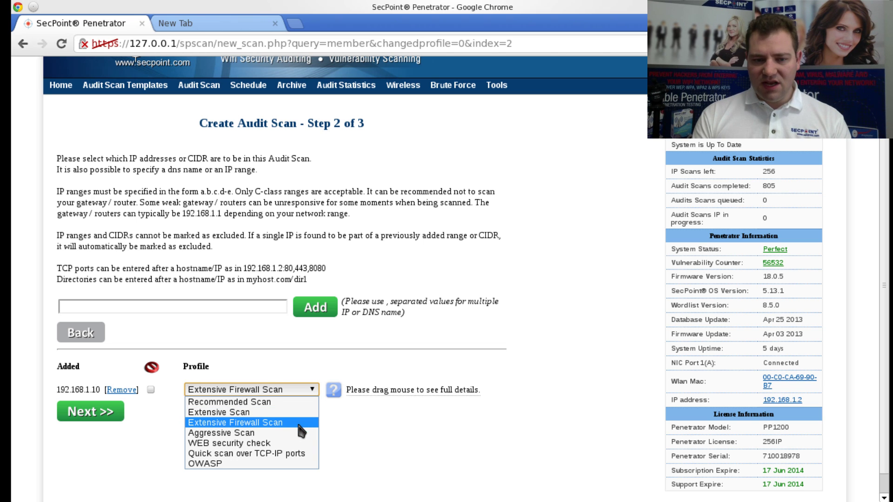
left_click(298, 433)
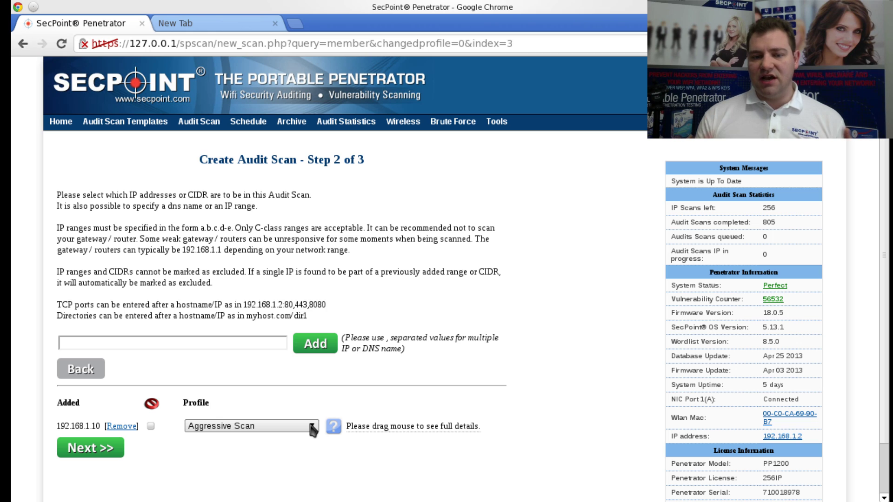
mouse_move(332, 425)
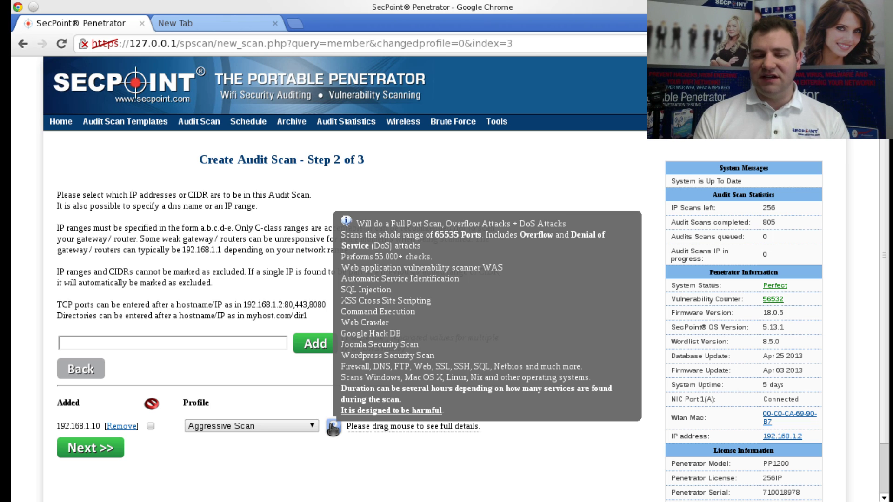
Step: Switch the target's scan profile to WEB security check and view its full details
left_click(312, 424)
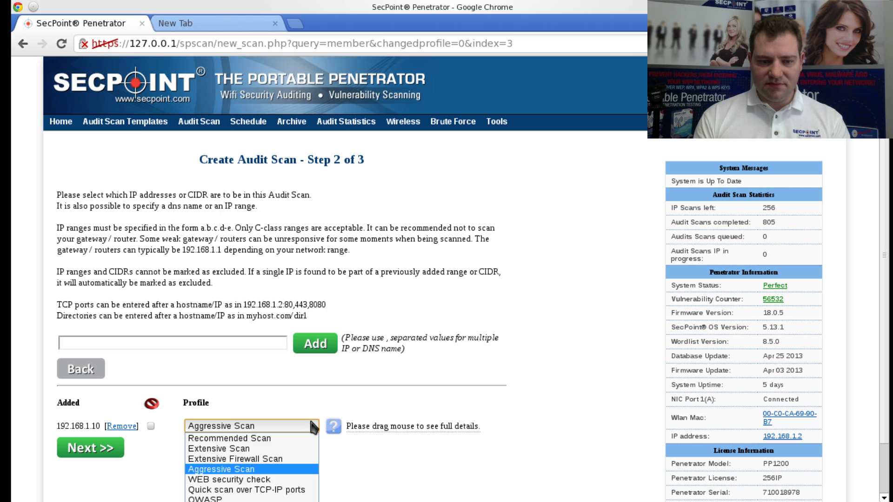
left_click(295, 479)
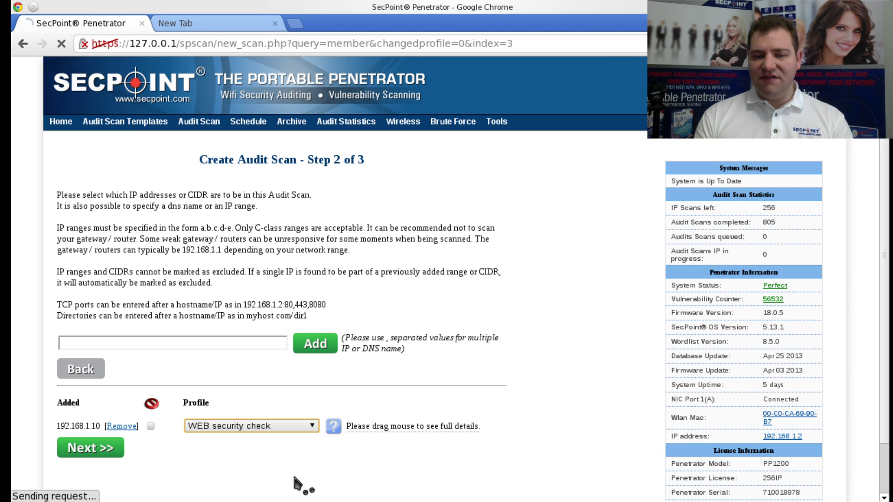
mouse_move(335, 431)
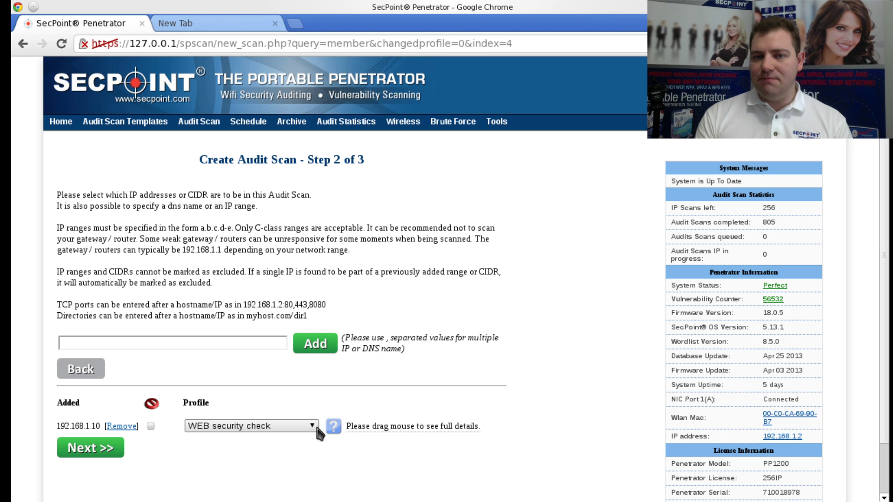
Step: Switch the target's scan profile to Quick scan over TCP-IP ports and view its full details
left_click(316, 426)
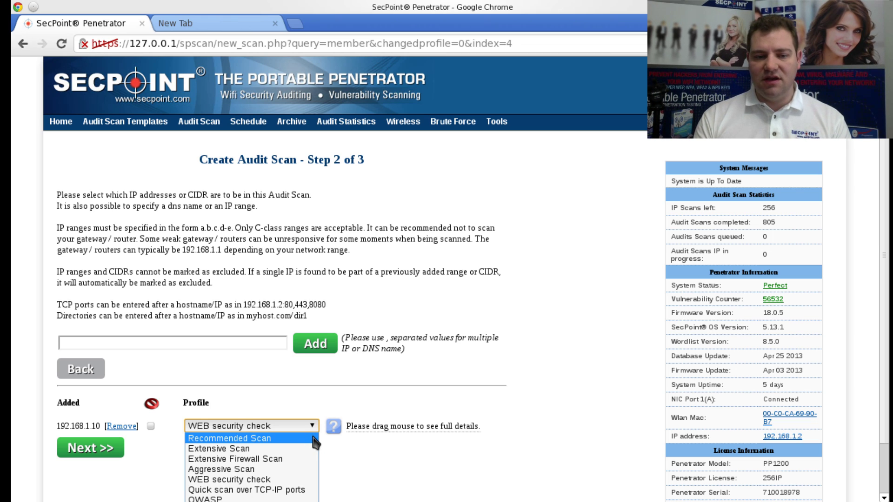
left_click(302, 490)
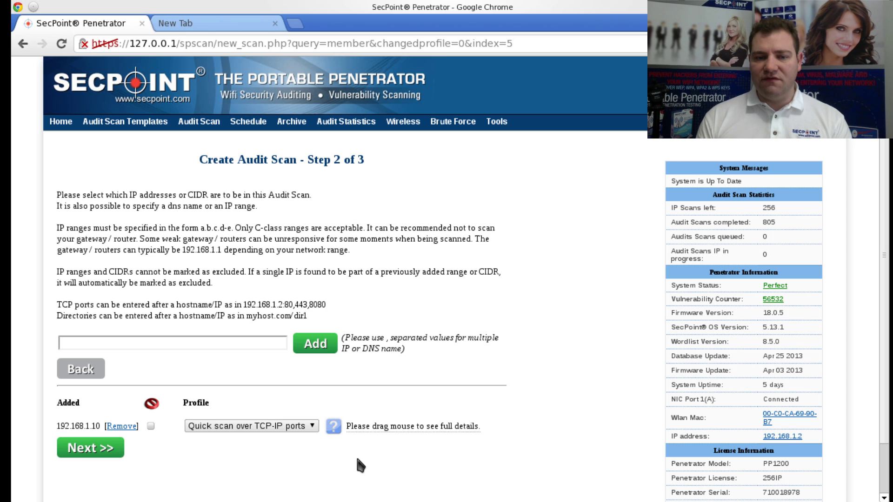
mouse_move(339, 433)
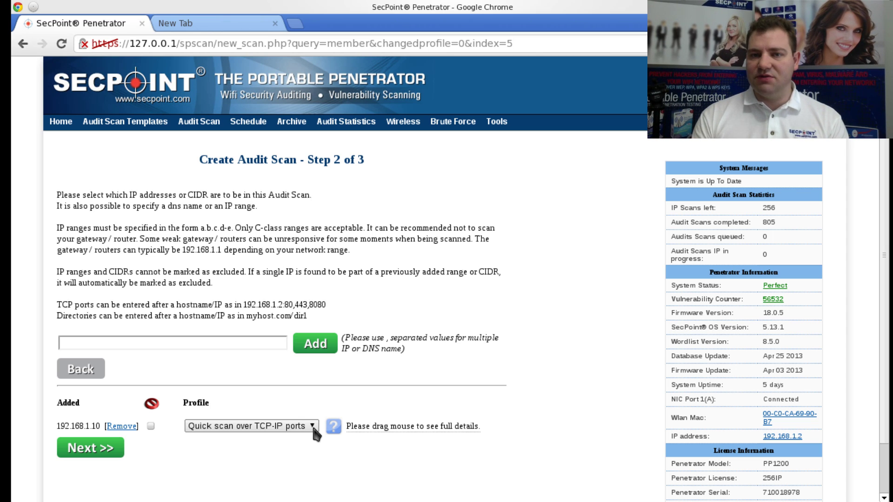
Step: Set the scan profile of 192.168.1.10 to OWASP, view its full details and recheck the profile choices
left_click(315, 434)
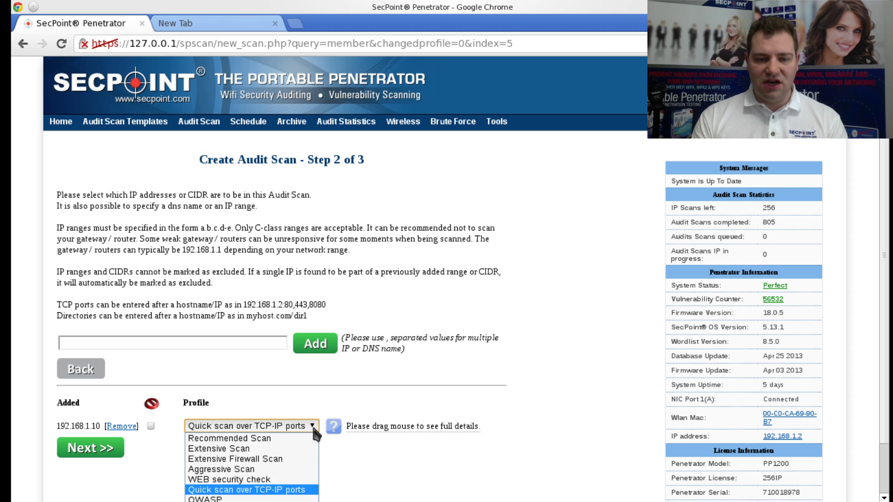
left_click(284, 498)
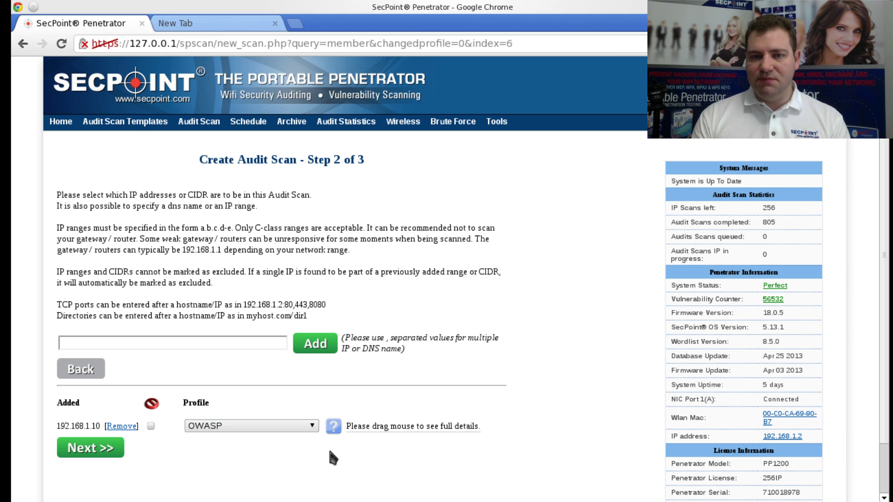
mouse_move(334, 426)
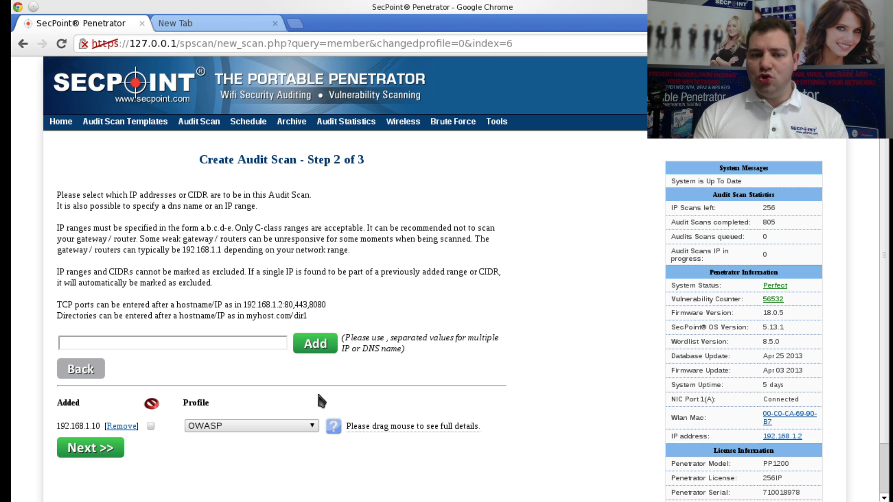
left_click(312, 425)
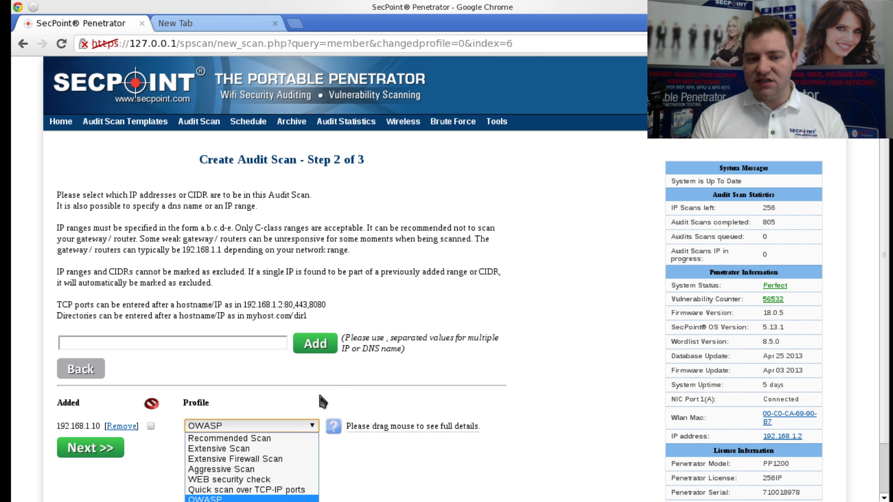
left_click(335, 376)
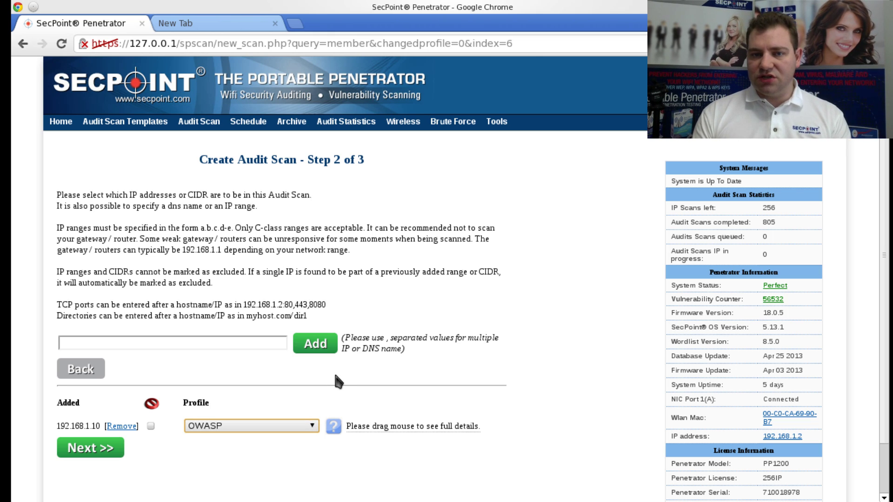